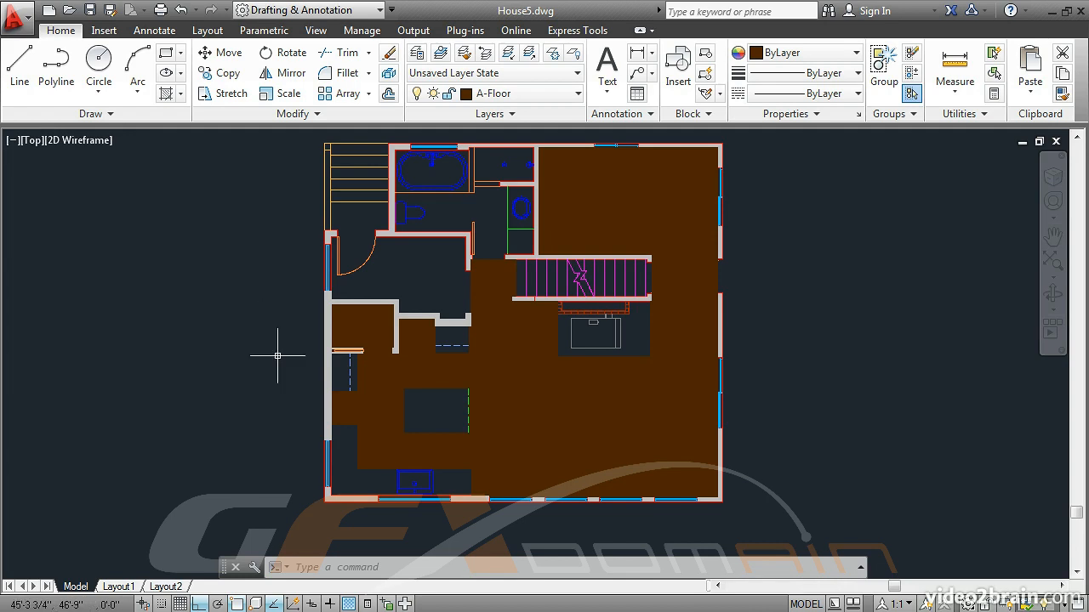
Step: Send the brown floor hatch to the back of the draw order with DRAWORDER
scroll(387, 421, "up", 4)
middle_click_drag(386, 422, 474, 317)
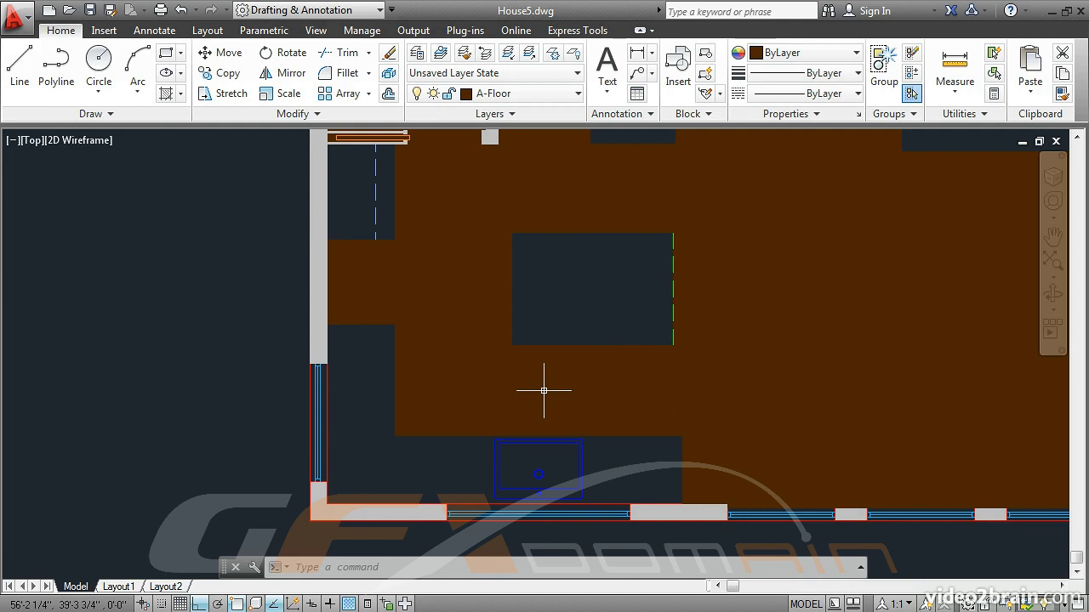
type("dr")
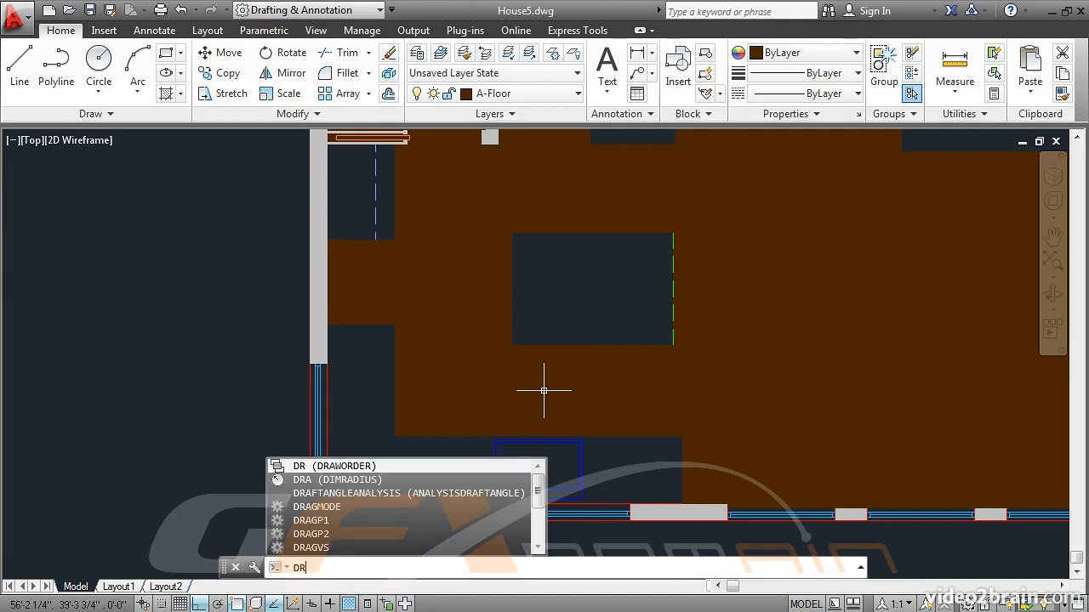
key("Return")
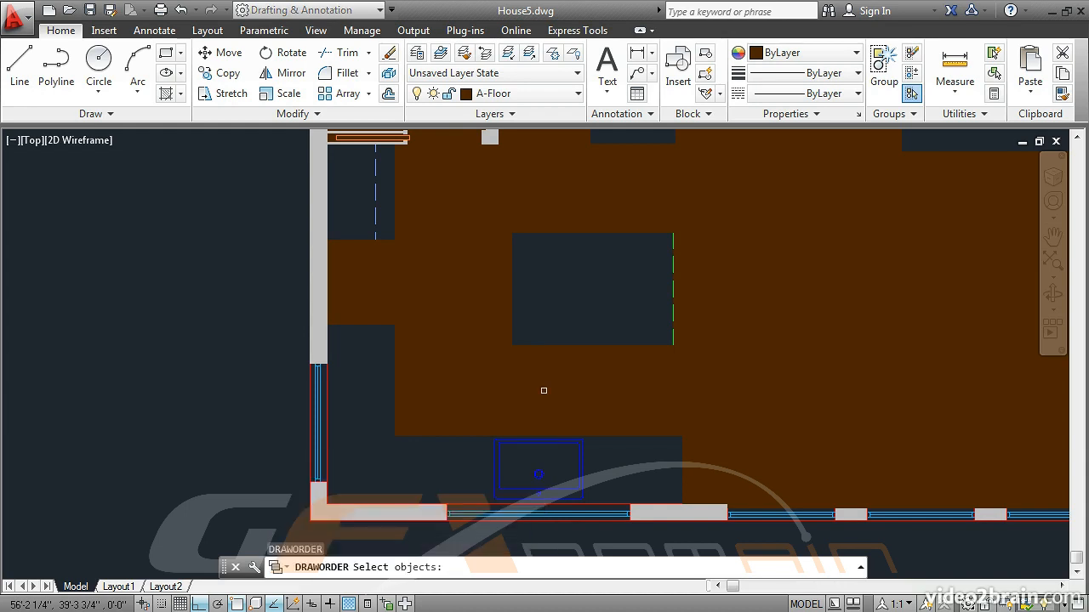
left_click(774, 290)
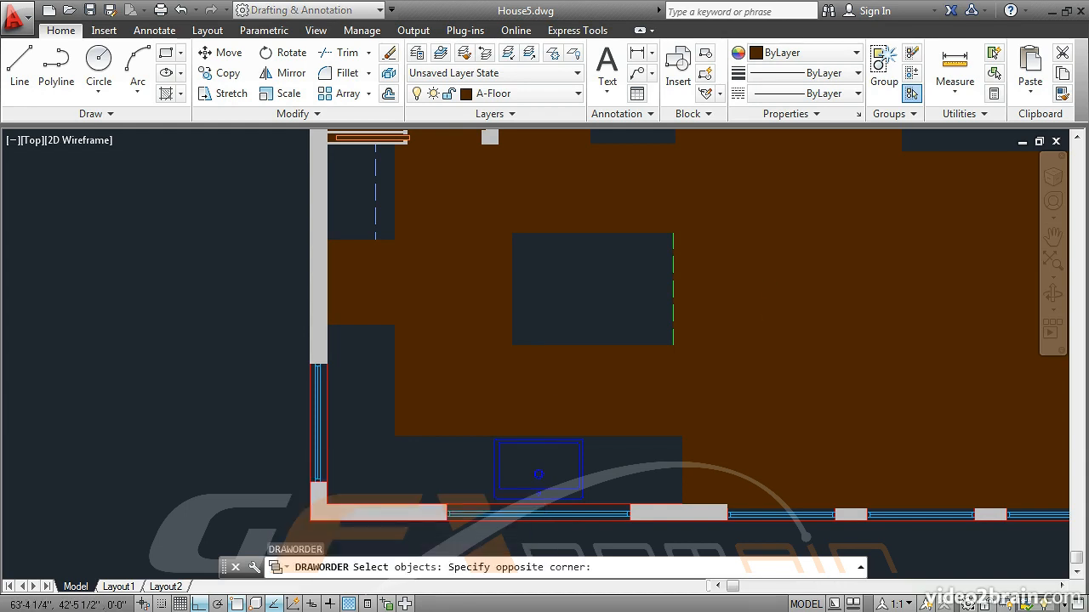
left_click(713, 231)
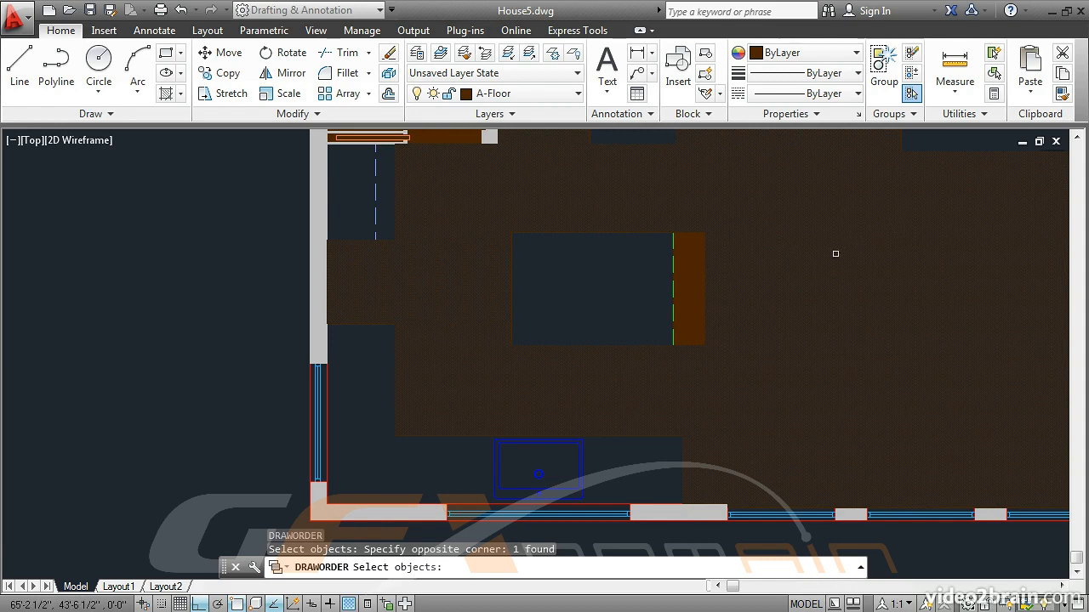
key("Return")
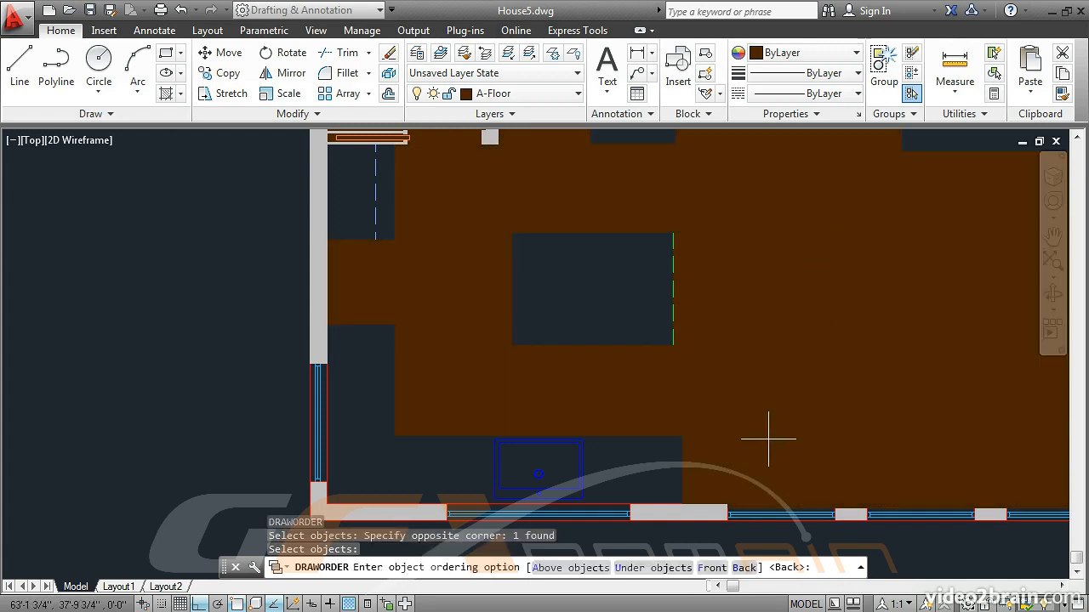
left_click(743, 568)
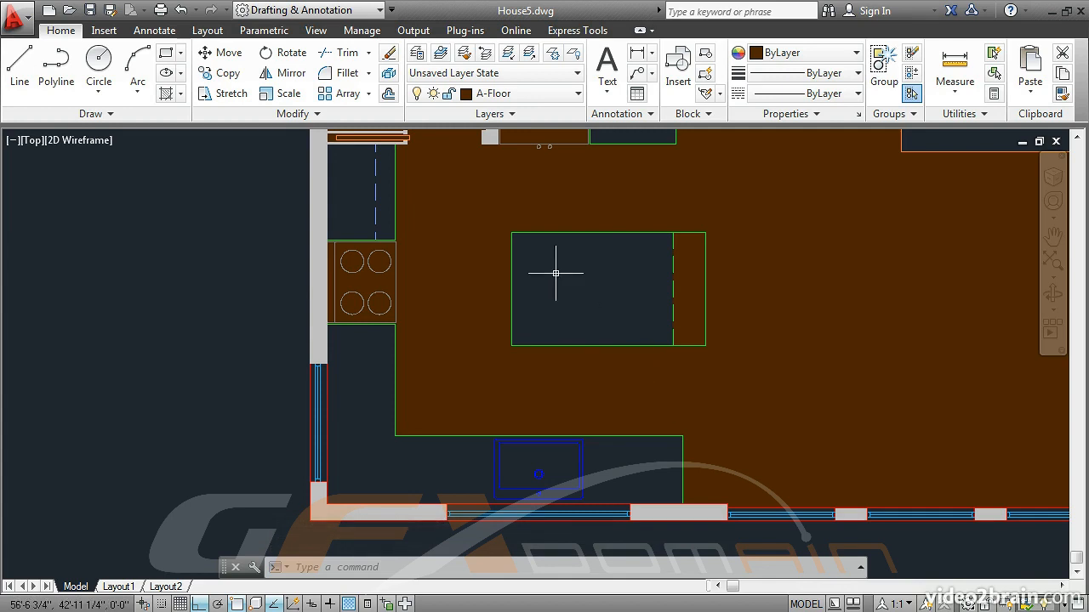
Step: Create a wipeout from the closed polyline outlining the square refrigerator above the kitchen island, keeping the original polyline
middle_click_drag(556, 272, 583, 382)
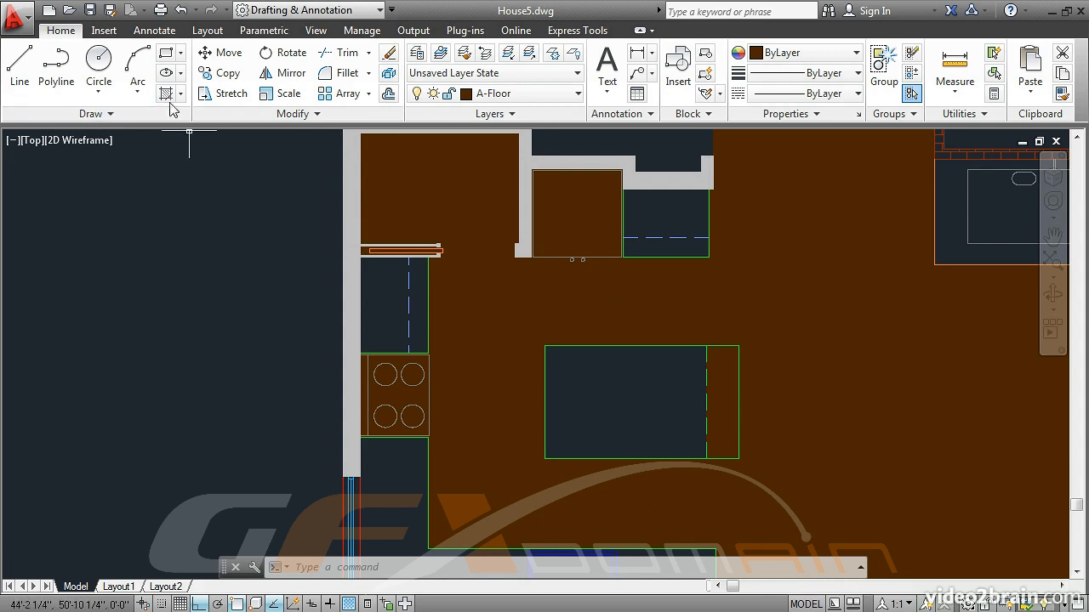
left_click(153, 34)
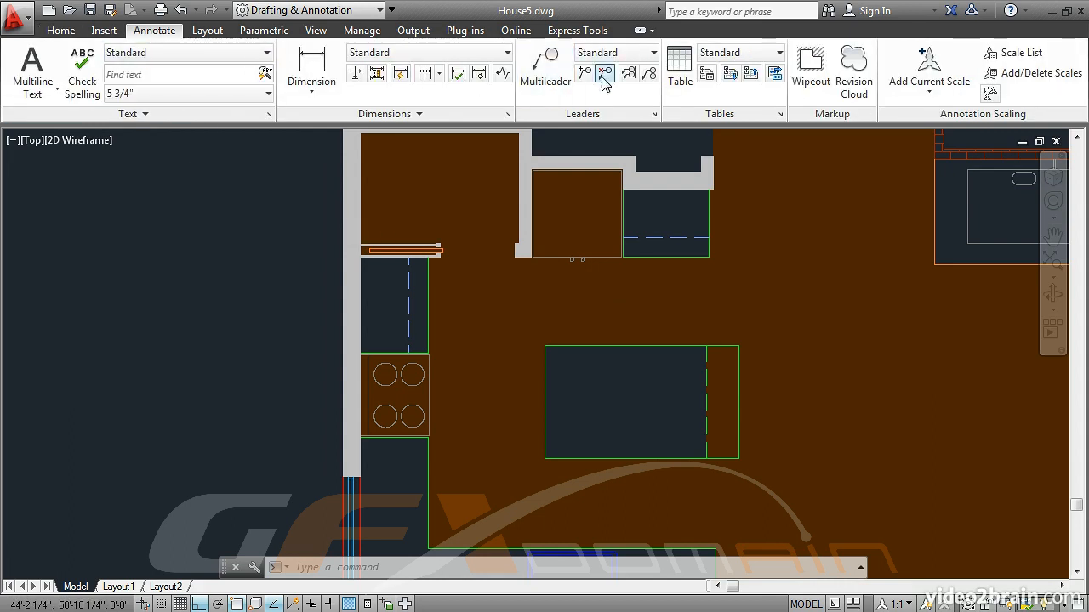
left_click(810, 68)
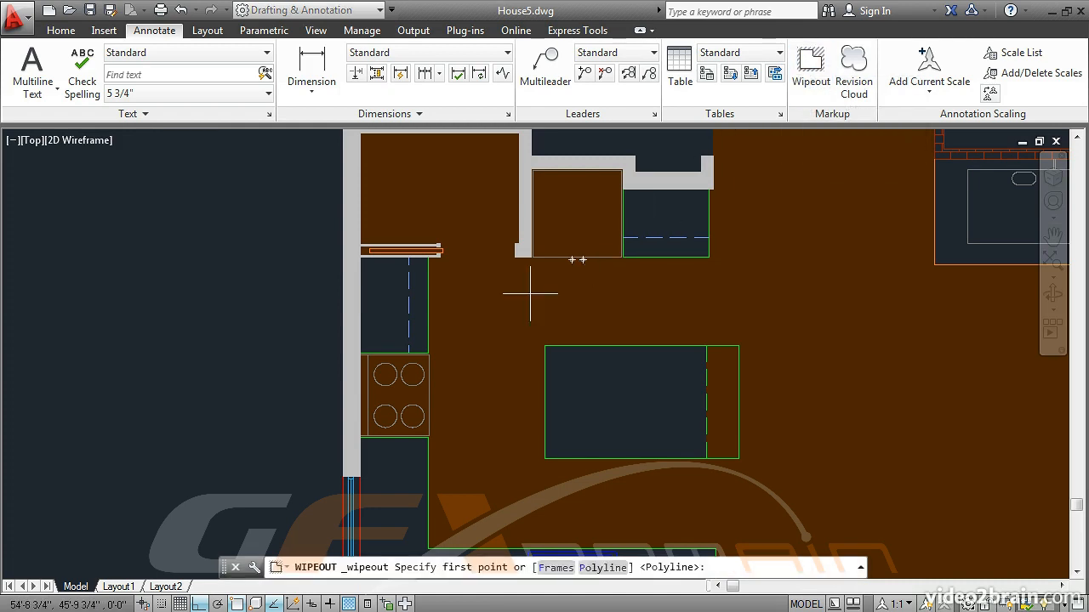
left_click(602, 568)
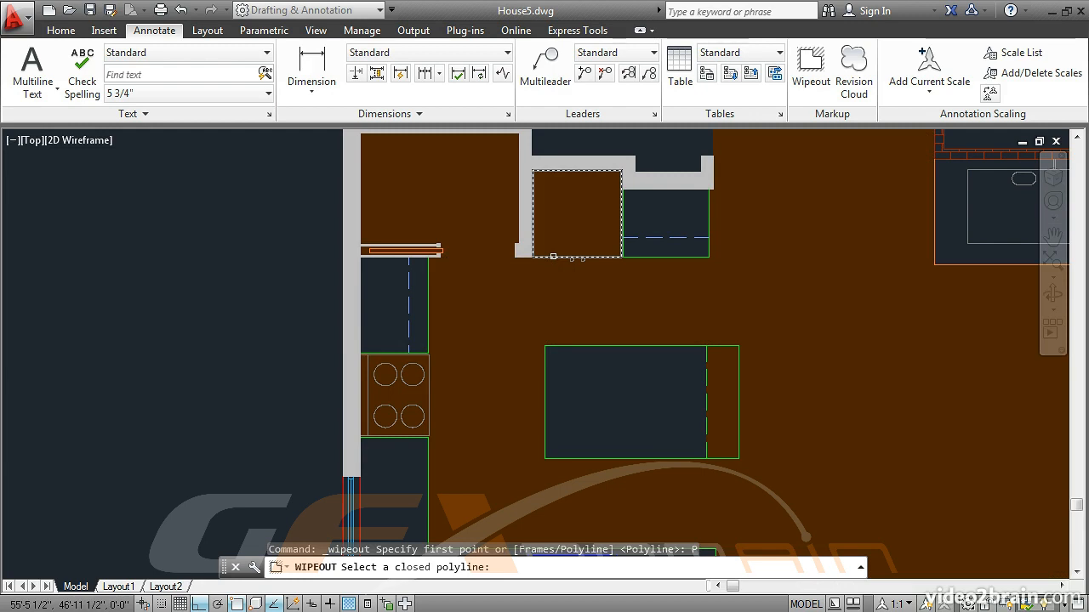
left_click(553, 256)
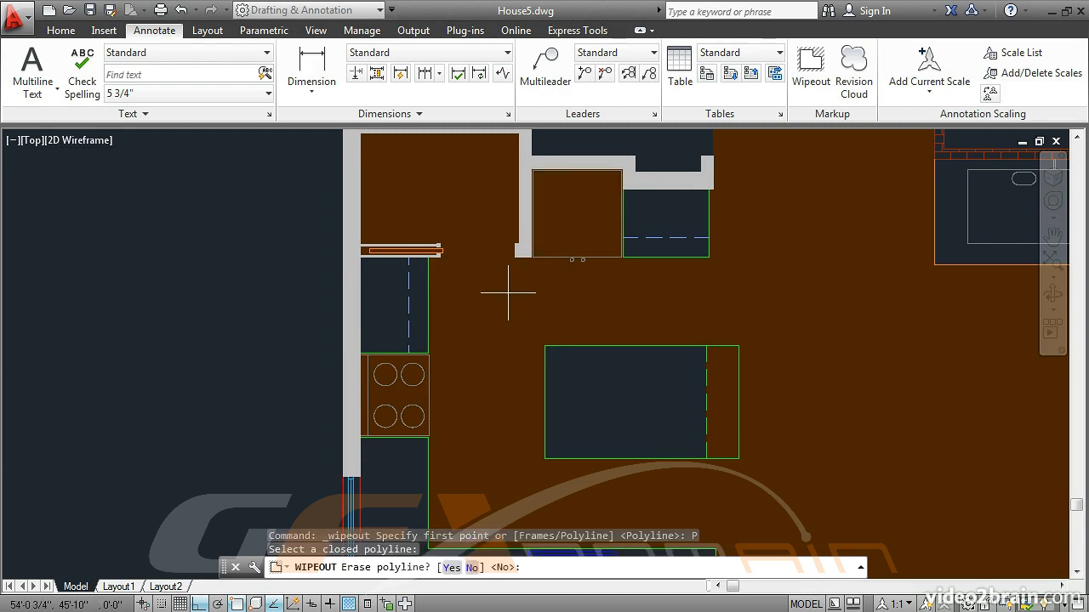
key("Return")
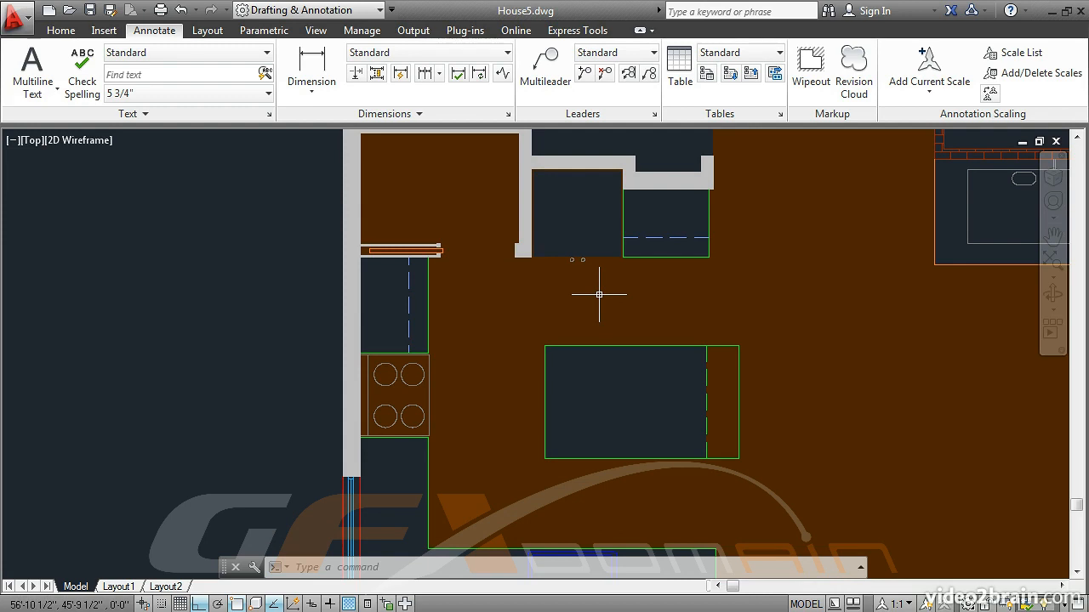
Step: Reorder the refrigerator wipeout with DRAWORDER's Above objects option, using the floor hatch as the reference object
type("dr")
key("Return")
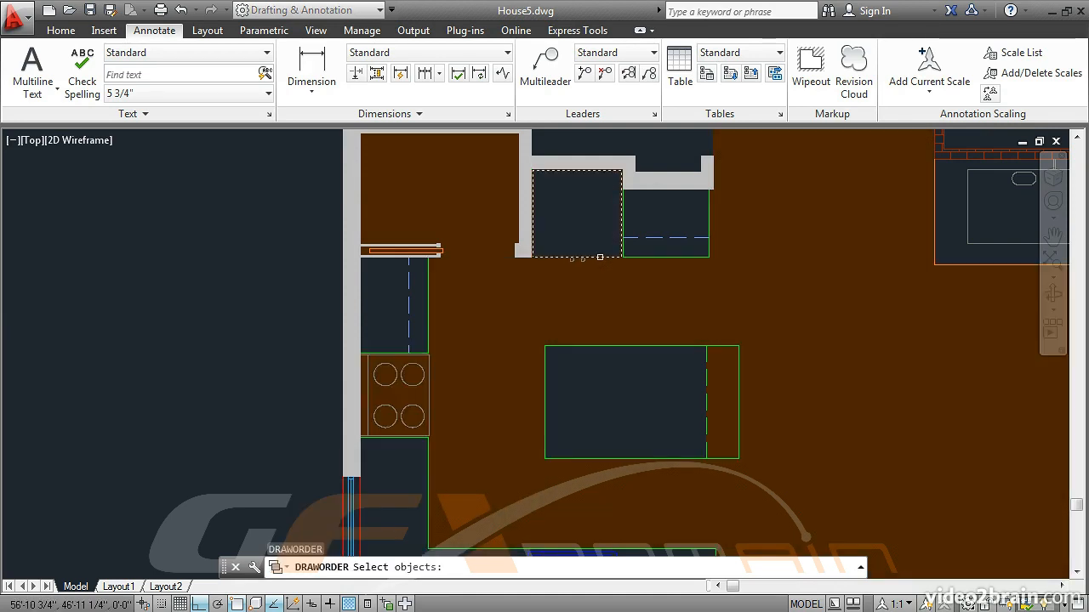
left_click(600, 256)
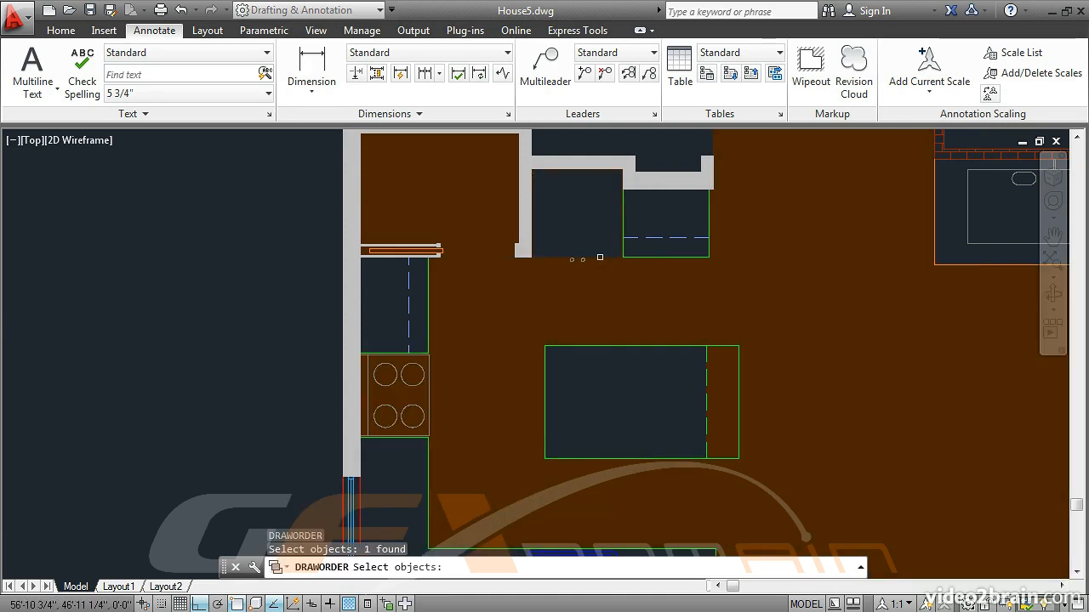
key("Return")
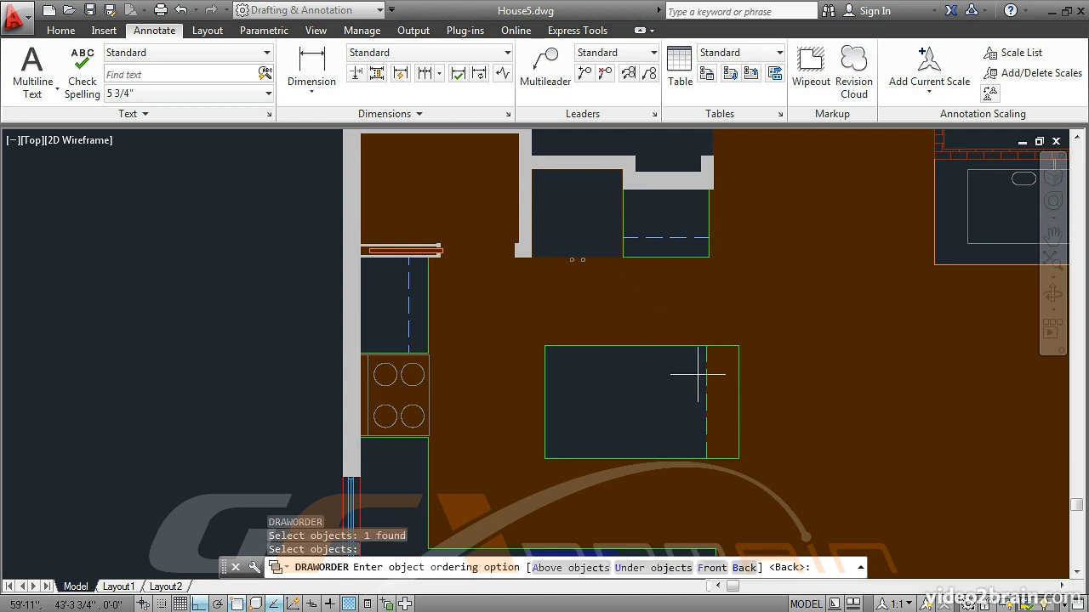
left_click(579, 567)
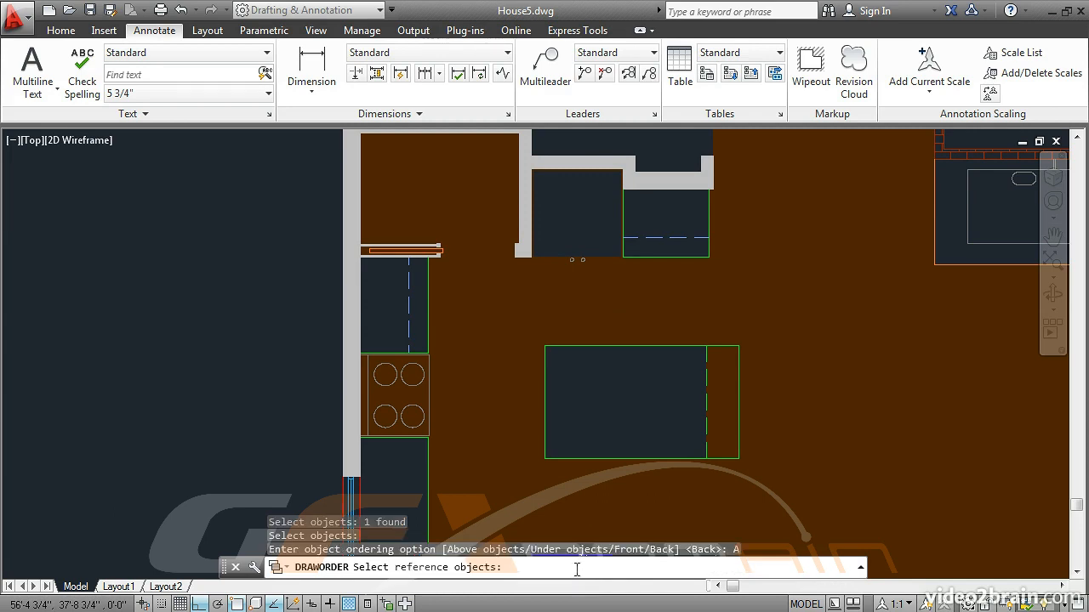
left_click(912, 426)
left_click(805, 326)
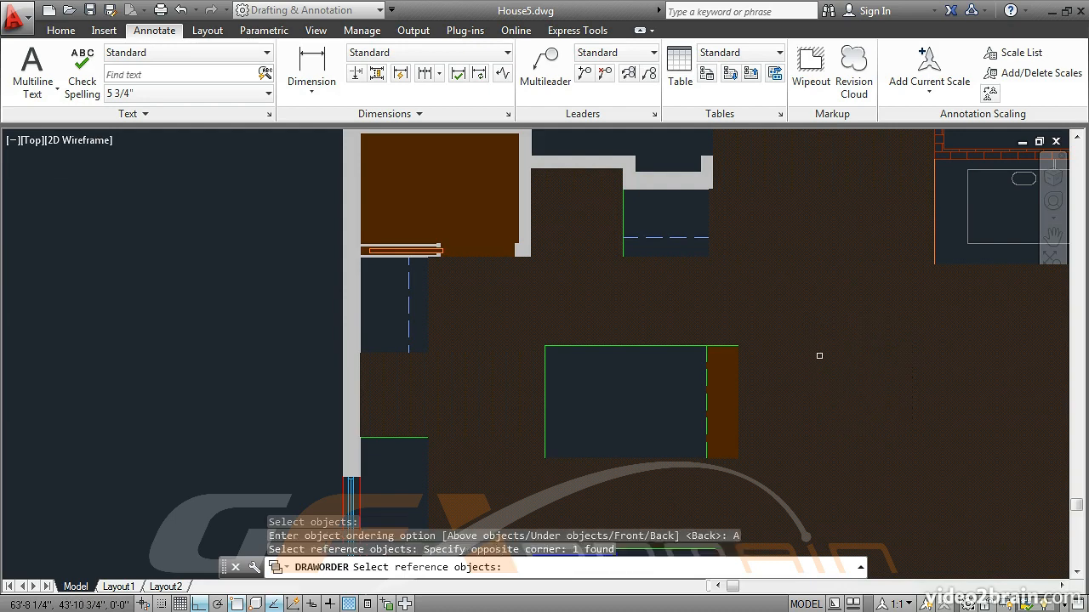
key("Return")
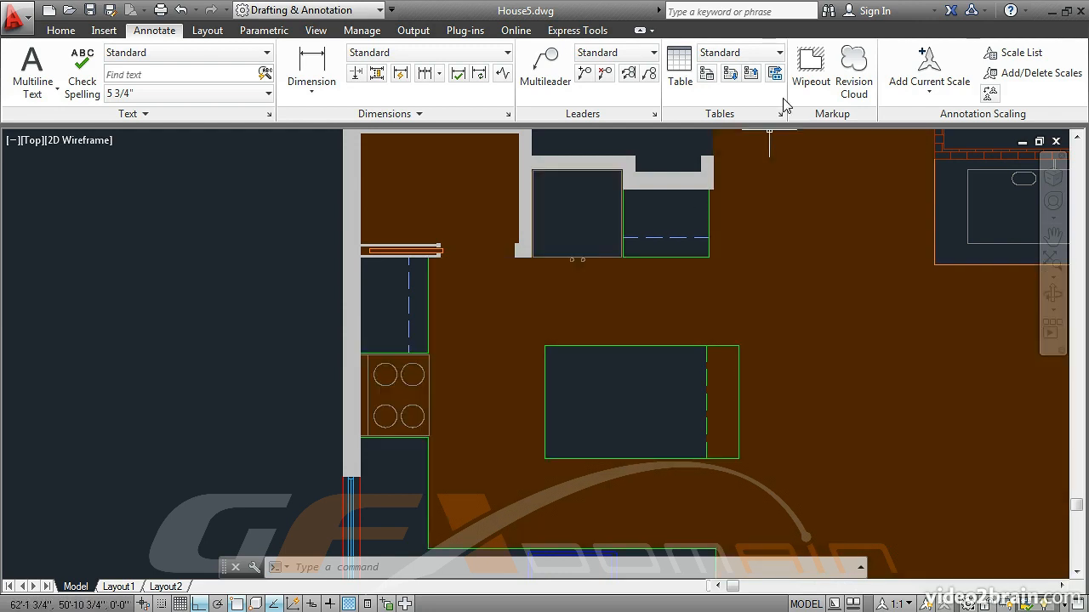
Step: Draw a rectangular wipeout over the four-burner stove by picking the stove's four outer corners
left_click(810, 68)
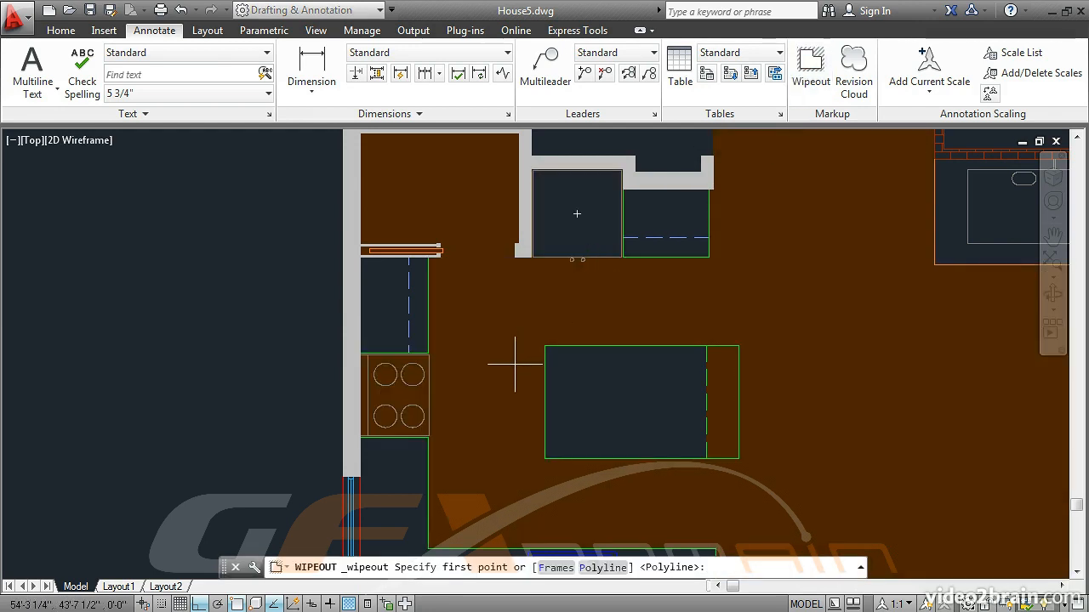
scroll(501, 375, "up", 2)
scroll(491, 373, "up", 2)
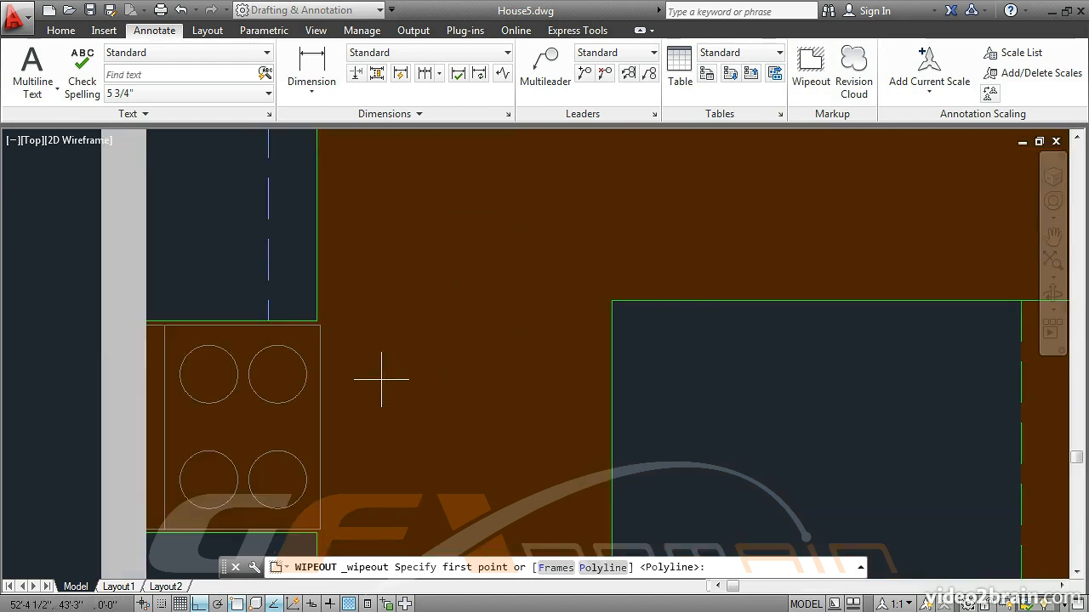
left_click(144, 325)
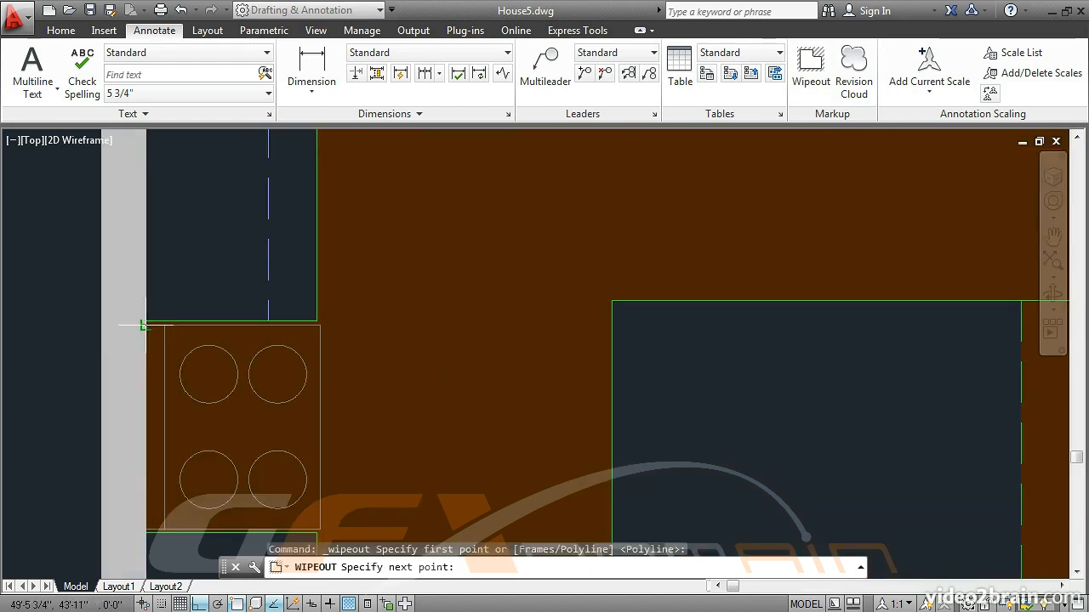
left_click(320, 324)
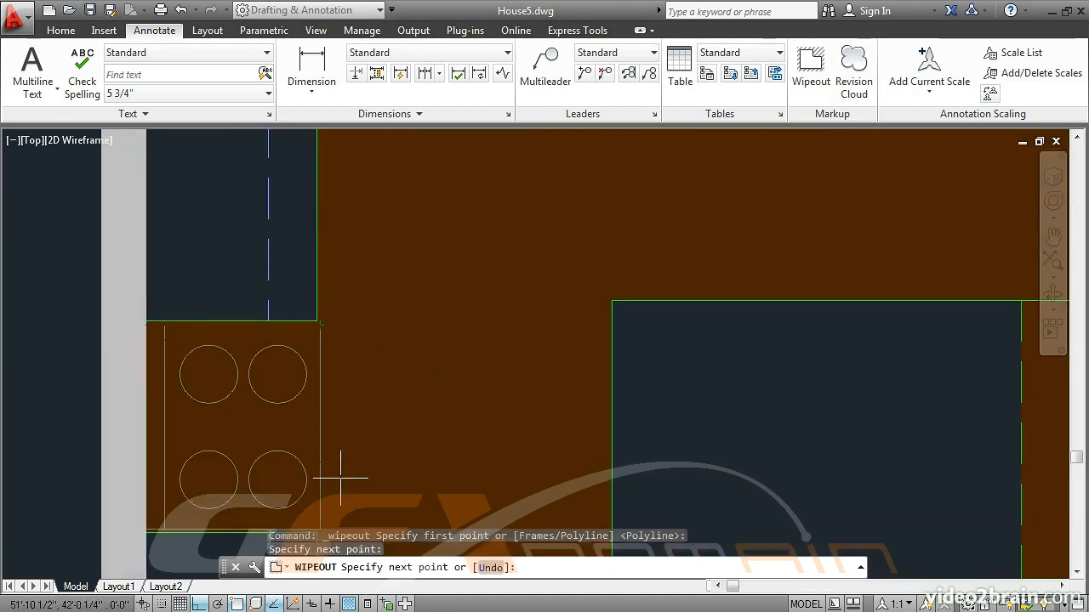
left_click(320, 534)
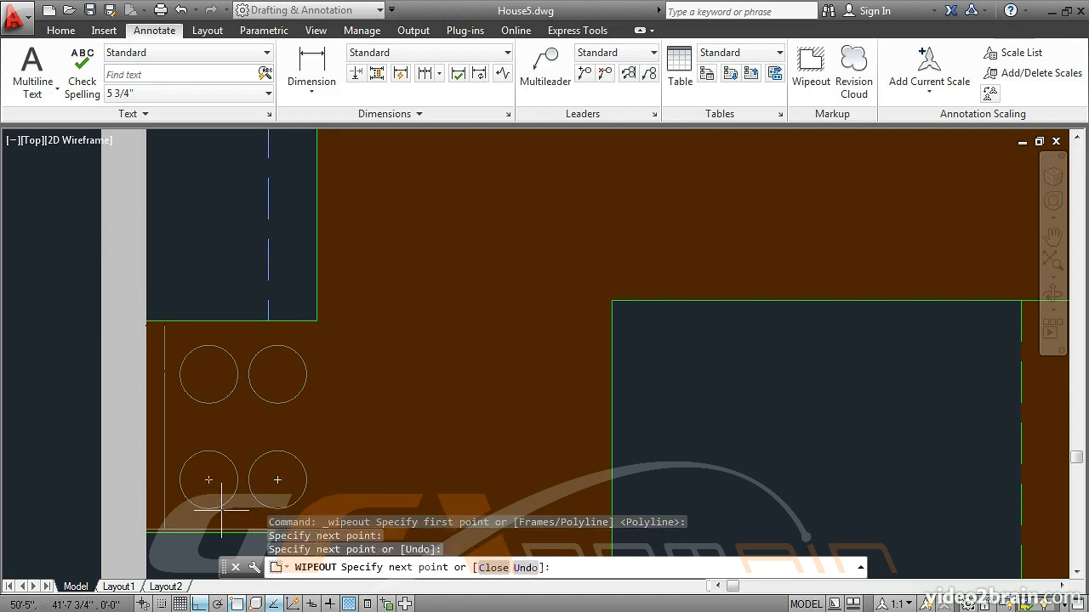
left_click(144, 532)
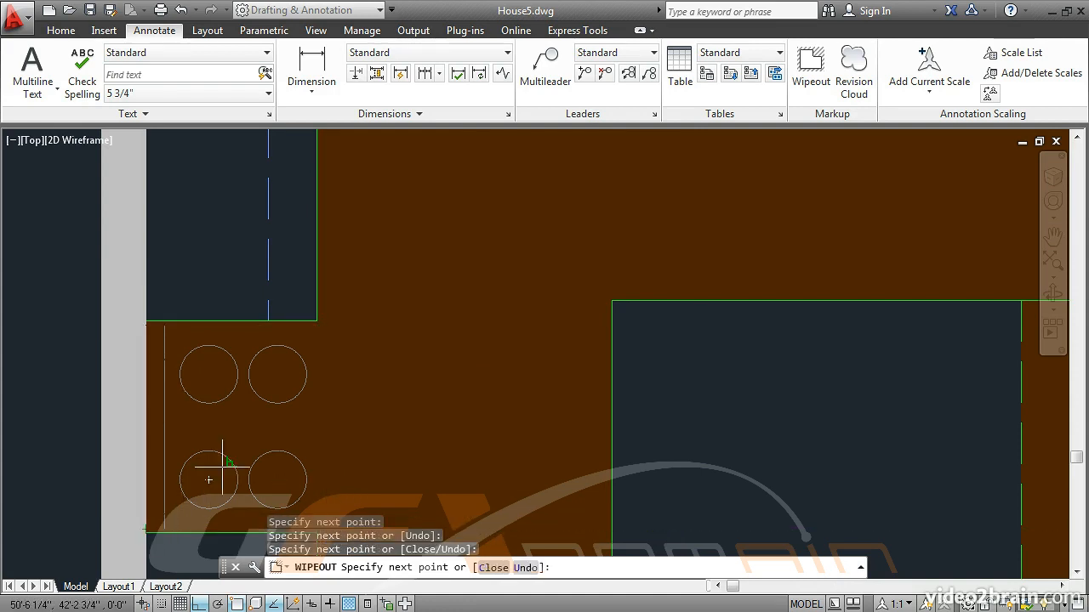
key("Return")
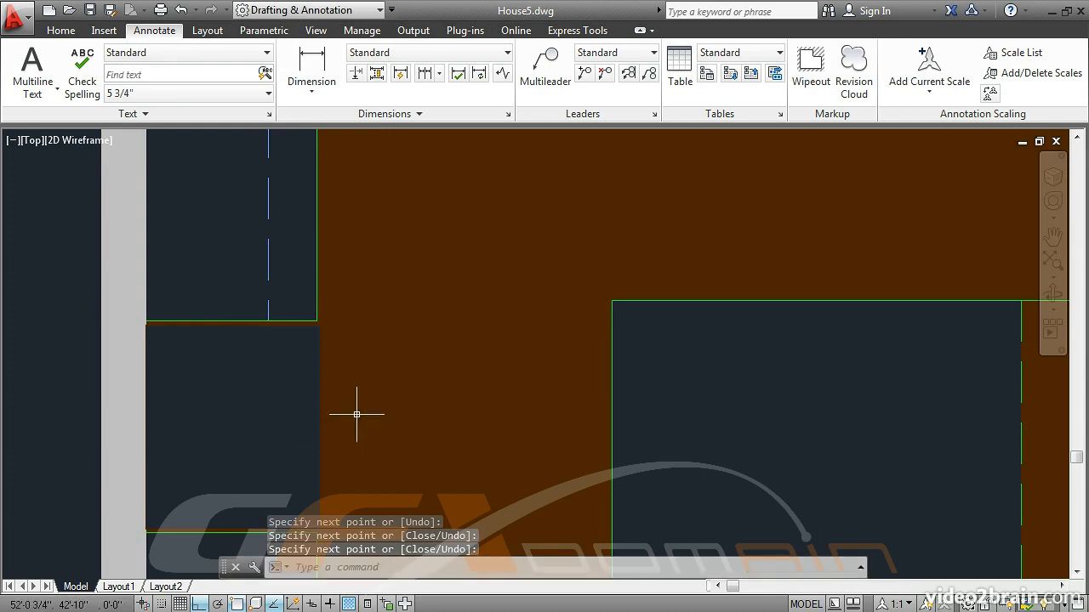
Step: Reorder the stove wipeout with DRAWORDER's Under objects option, using the window-selected stove linework as reference objects
middle_click_drag(382, 394, 535, 318)
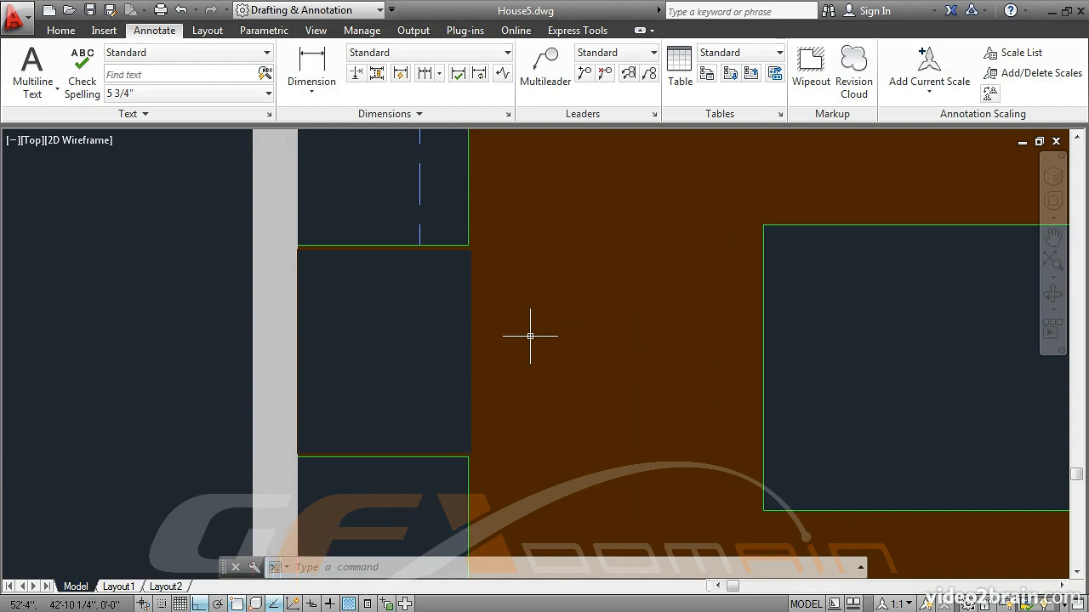
type("dr")
key("Return")
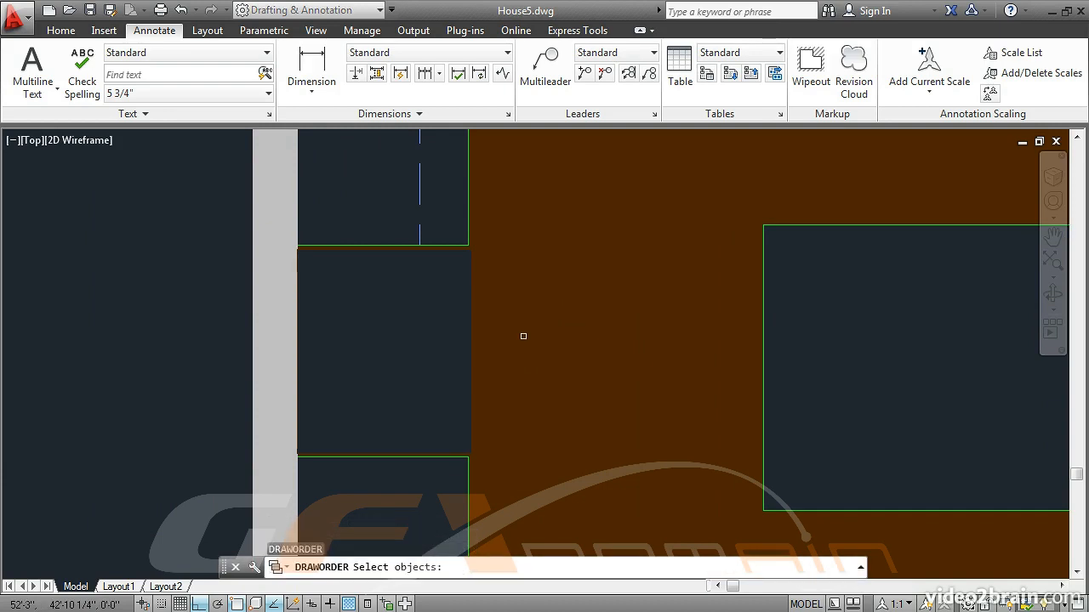
left_click(469, 324)
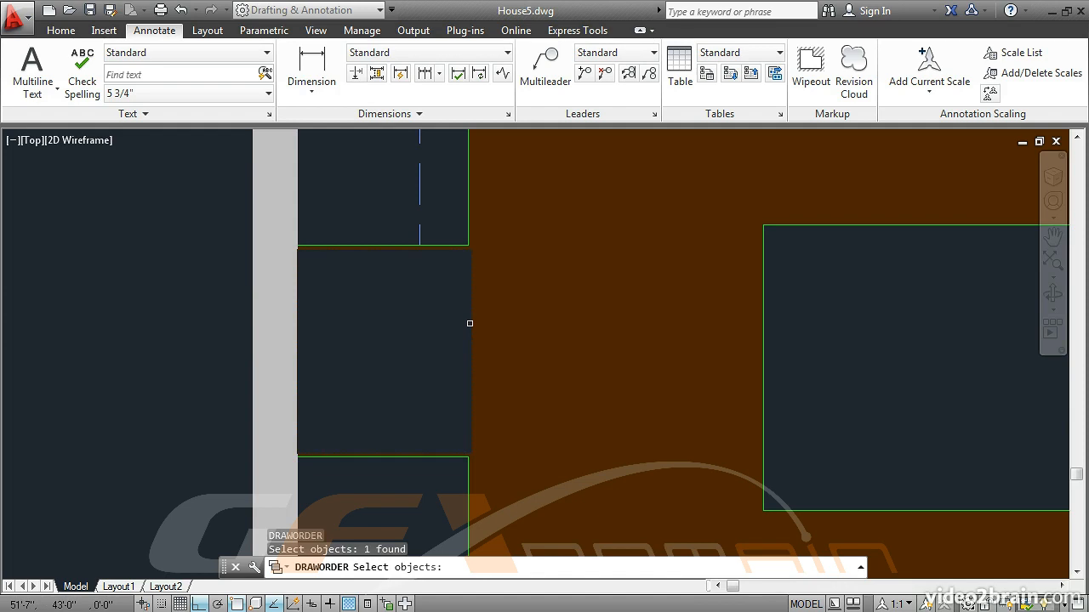
key("Return")
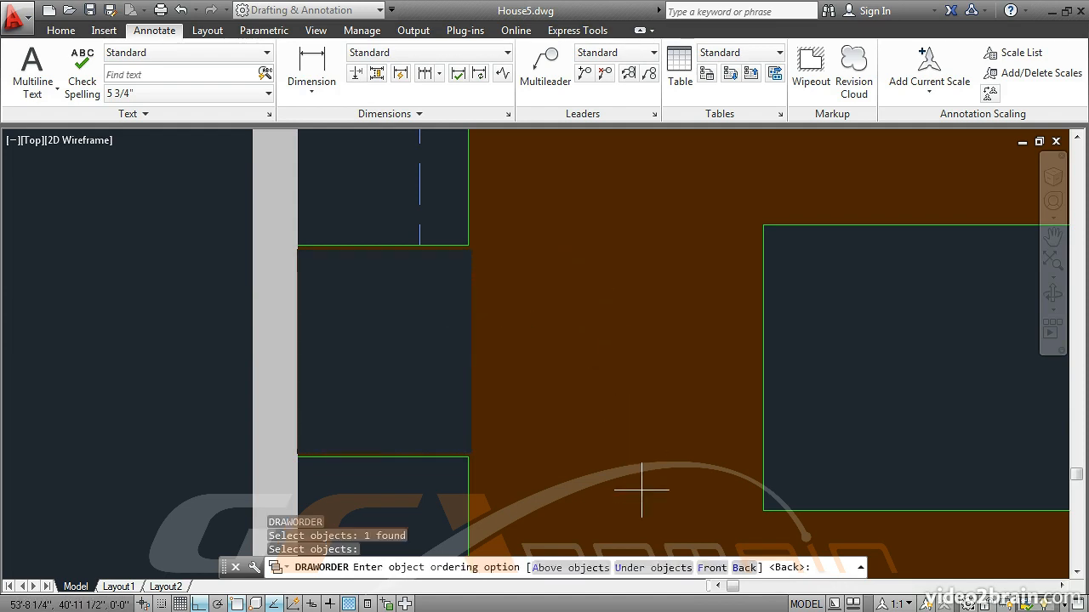
left_click(652, 568)
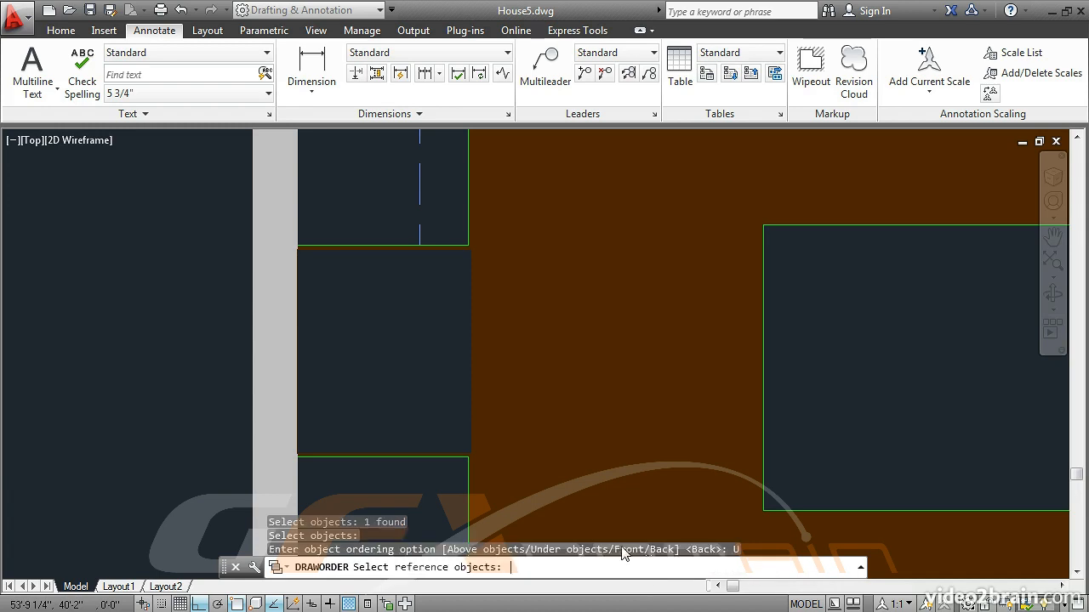
left_click(213, 246)
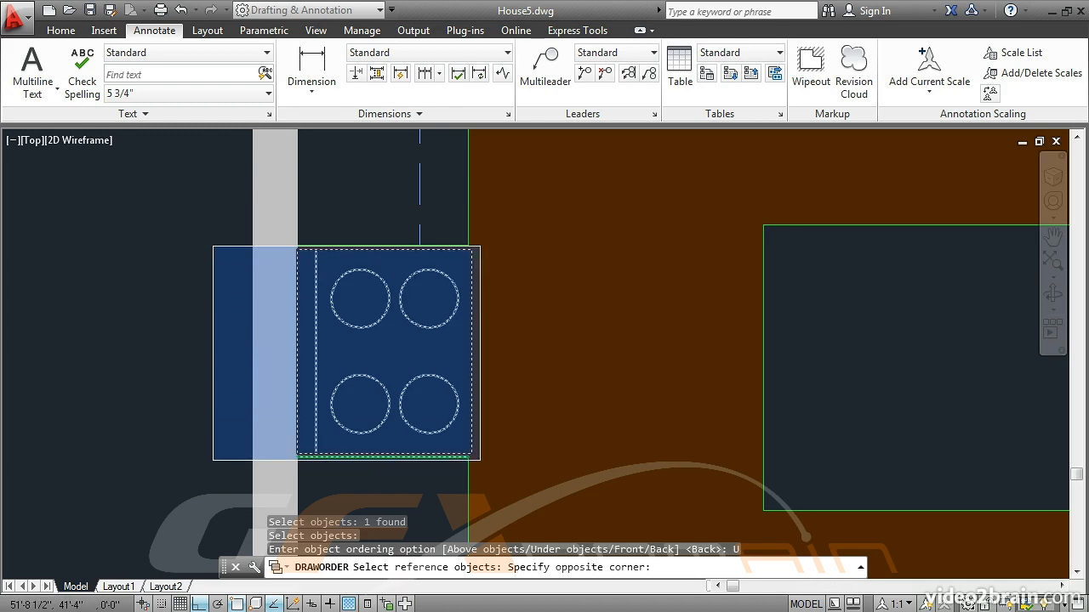
left_click(479, 461)
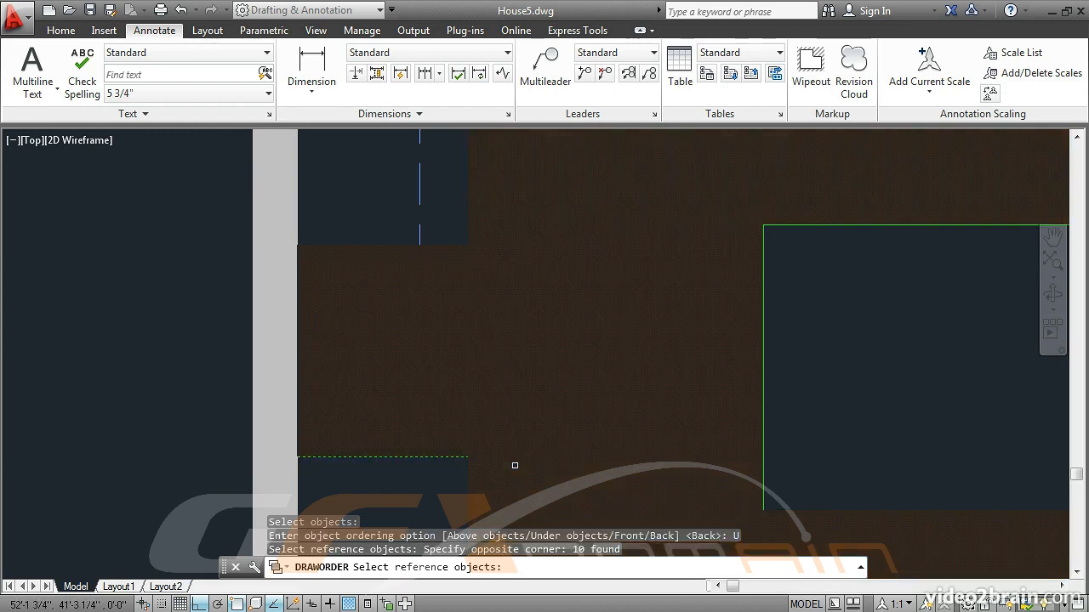
key("Return")
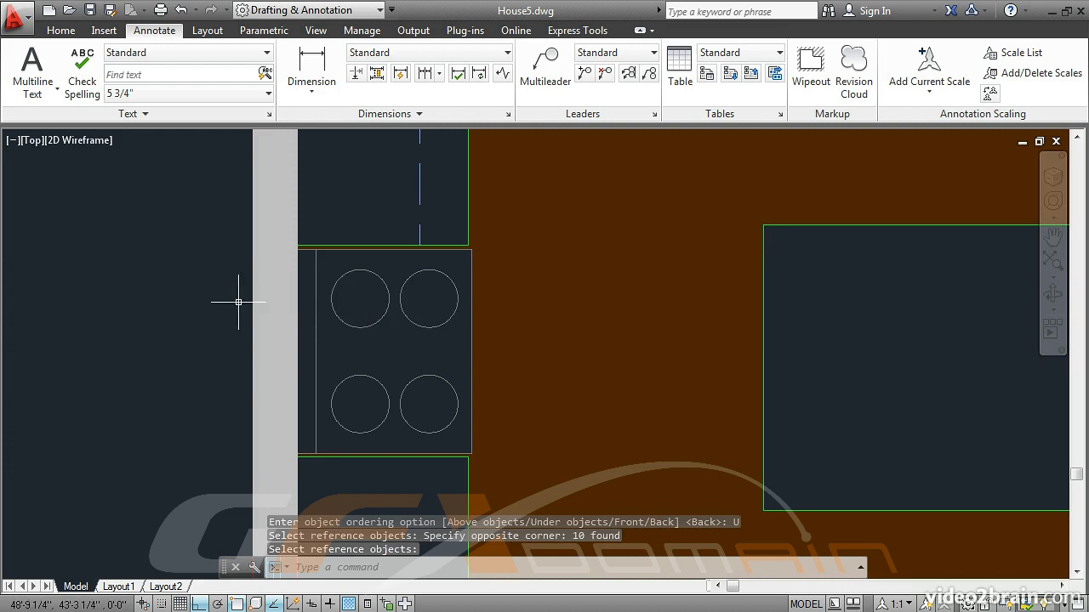